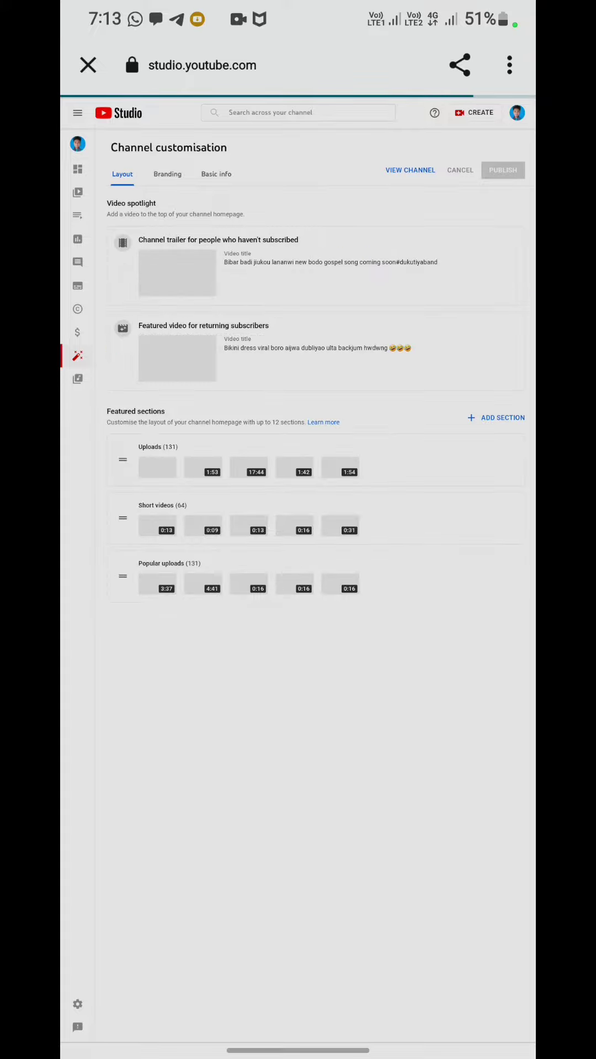
# Browse the Branding tab and Monetisation page, finishing on the Channel dashboard
pyautogui.click(167, 174)
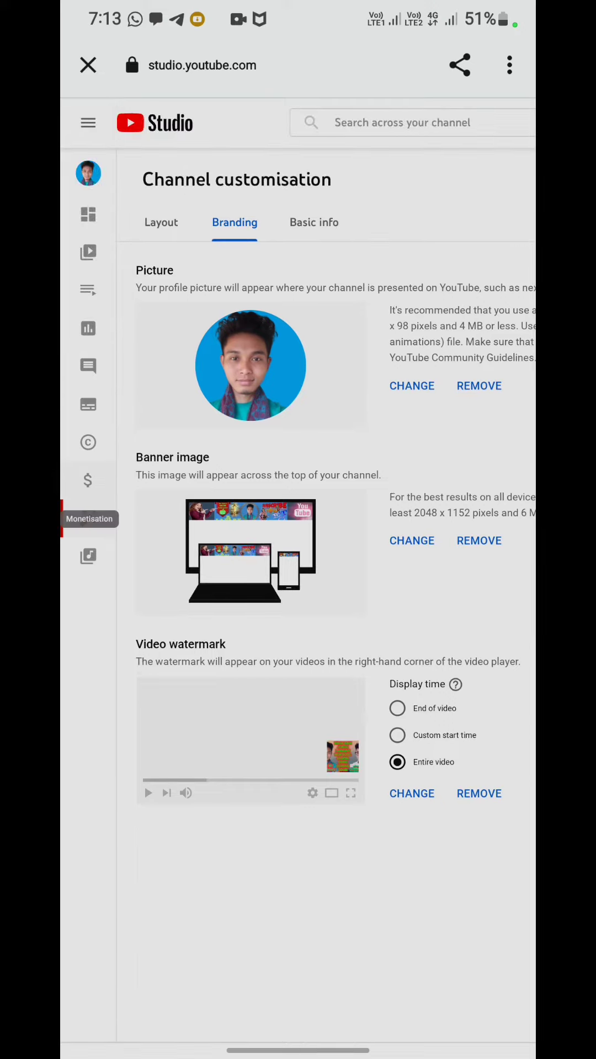
pyautogui.click(88, 481)
pyautogui.click(88, 214)
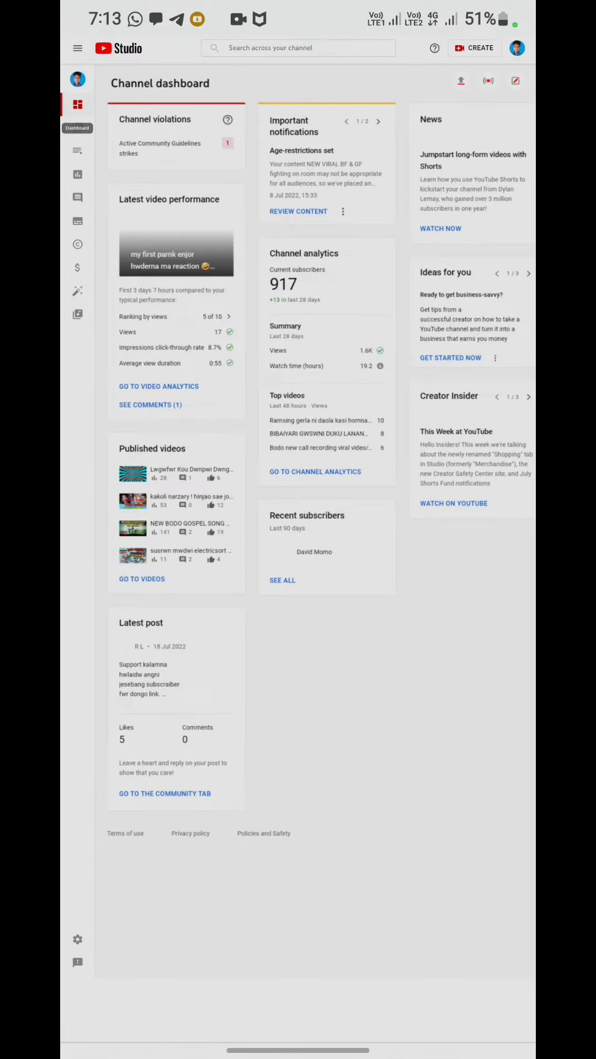
# Bring up Settings > Channel > Advanced settings, showing Made for Kids set to No
pyautogui.click(78, 1004)
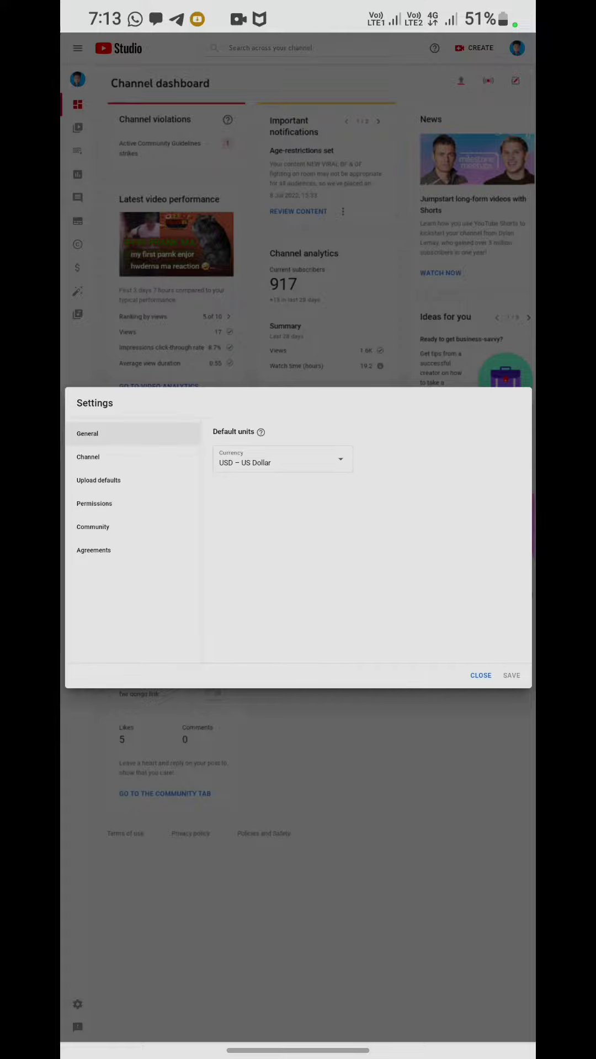
pyautogui.click(87, 457)
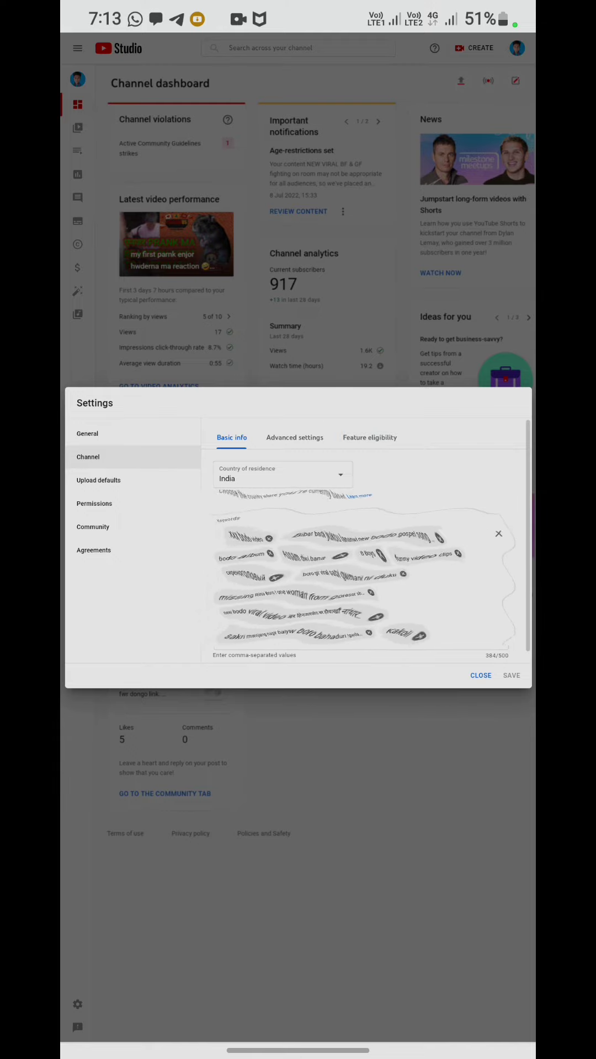
pyautogui.click(294, 437)
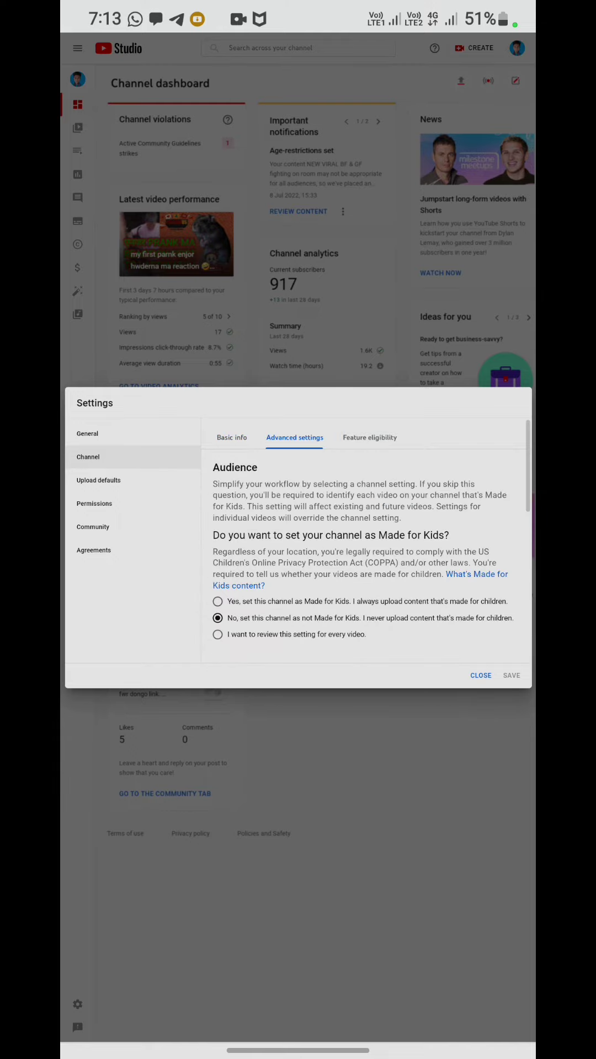
pyautogui.scroll(-3, 364, 546)
pyautogui.scroll(2, 364, 546)
pyautogui.scroll(-1, 364, 547)
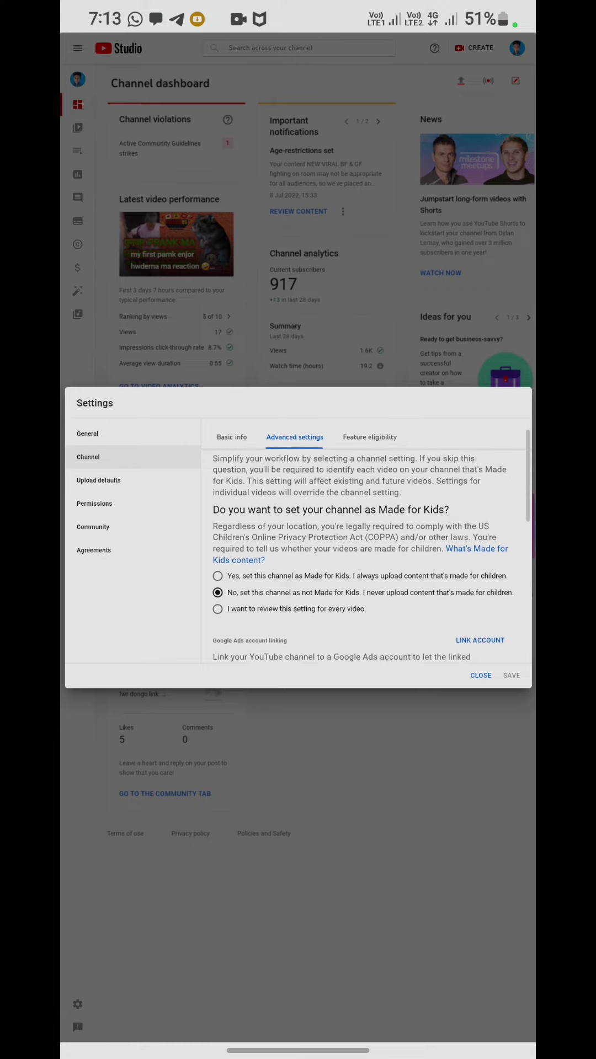
pyautogui.scroll(-2, 364, 546)
pyautogui.scroll(-2, 364, 546)
pyautogui.scroll(-1, 364, 546)
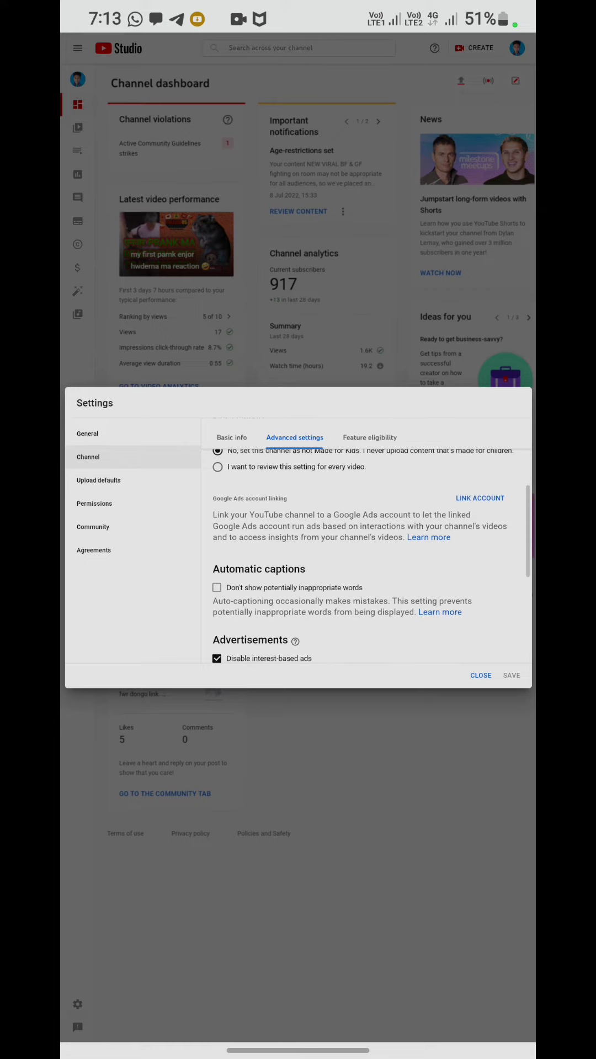
pyautogui.scroll(-2, 364, 546)
pyautogui.scroll(-2, 364, 546)
pyautogui.scroll(-2, 364, 546)
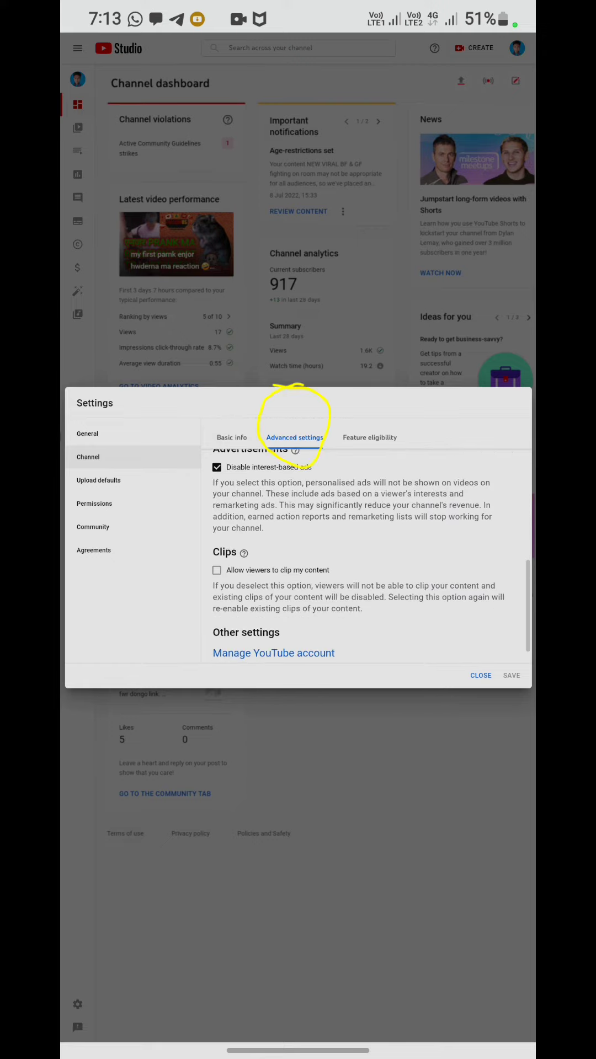
pyautogui.scroll(-1, 364, 547)
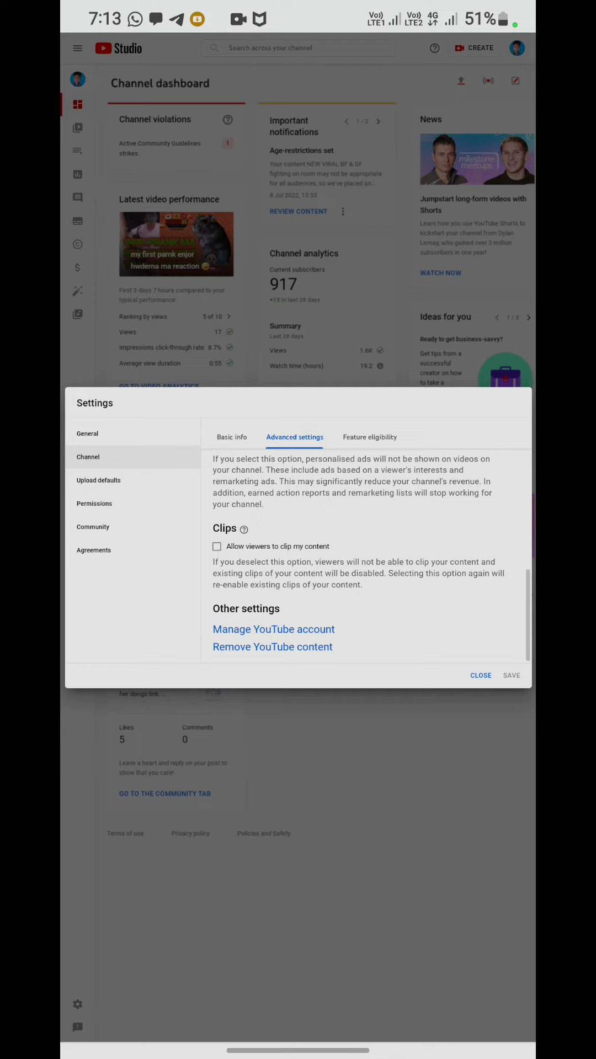
# Review Feature eligibility and advanced Upload defaults, then return to Channel's Made for Kids setting
pyautogui.click(369, 437)
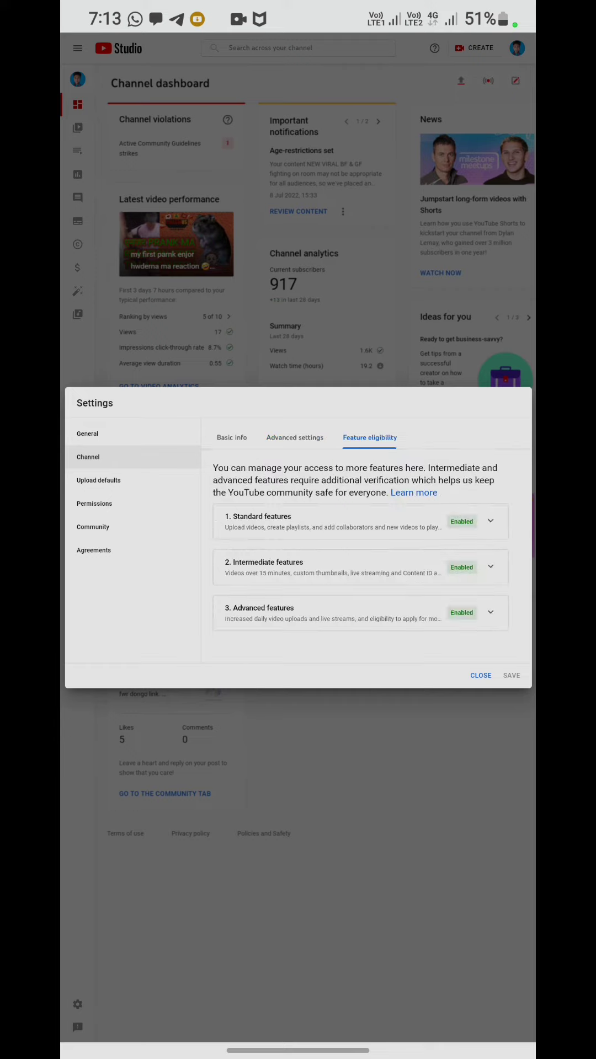
pyautogui.click(98, 480)
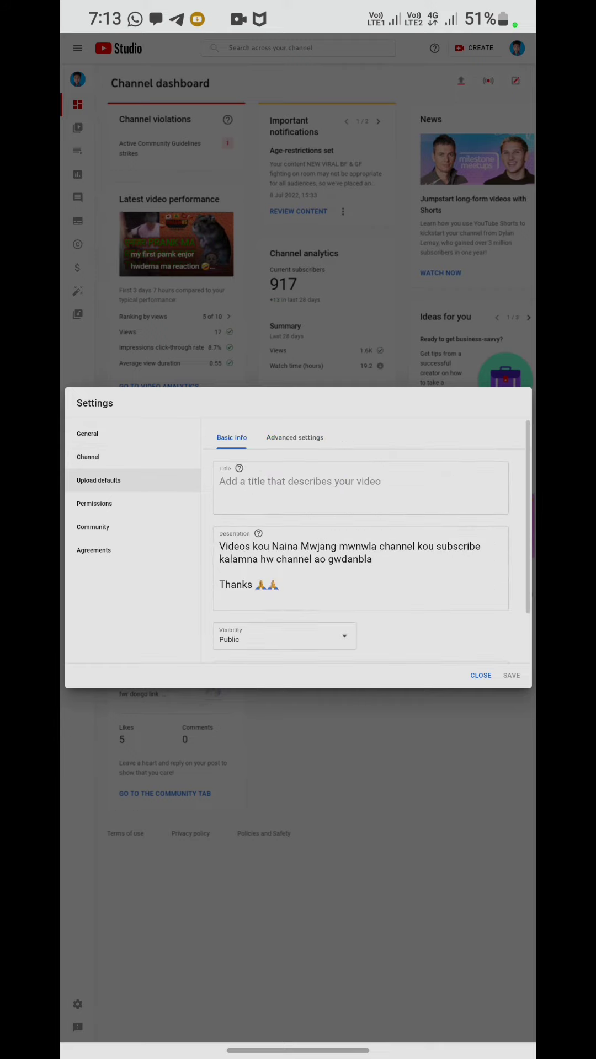
pyautogui.scroll(-2, 364, 546)
pyautogui.click(295, 437)
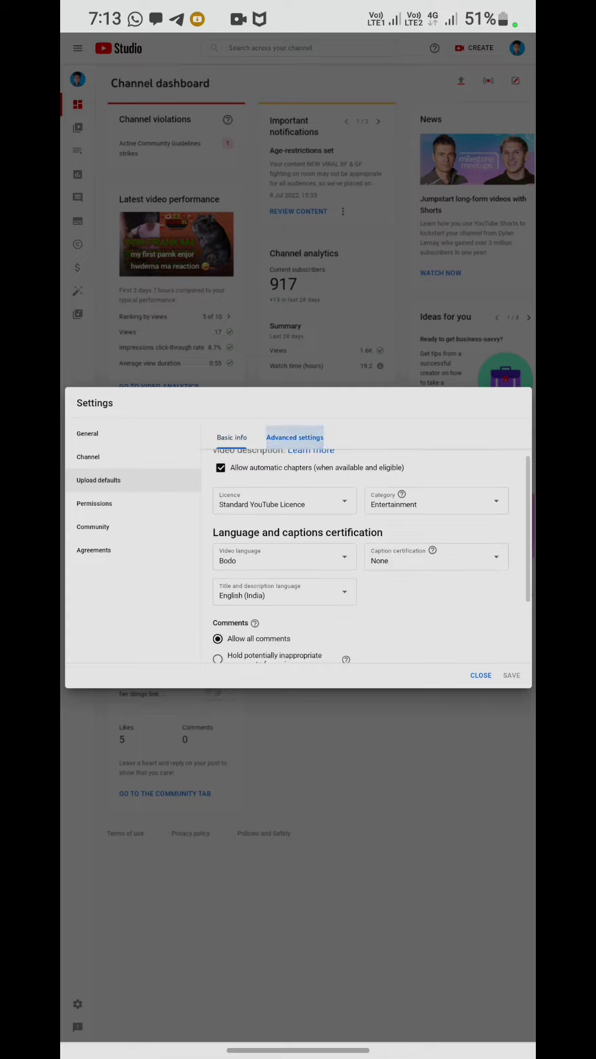
pyautogui.scroll(-3, 365, 563)
pyautogui.scroll(5, 364, 563)
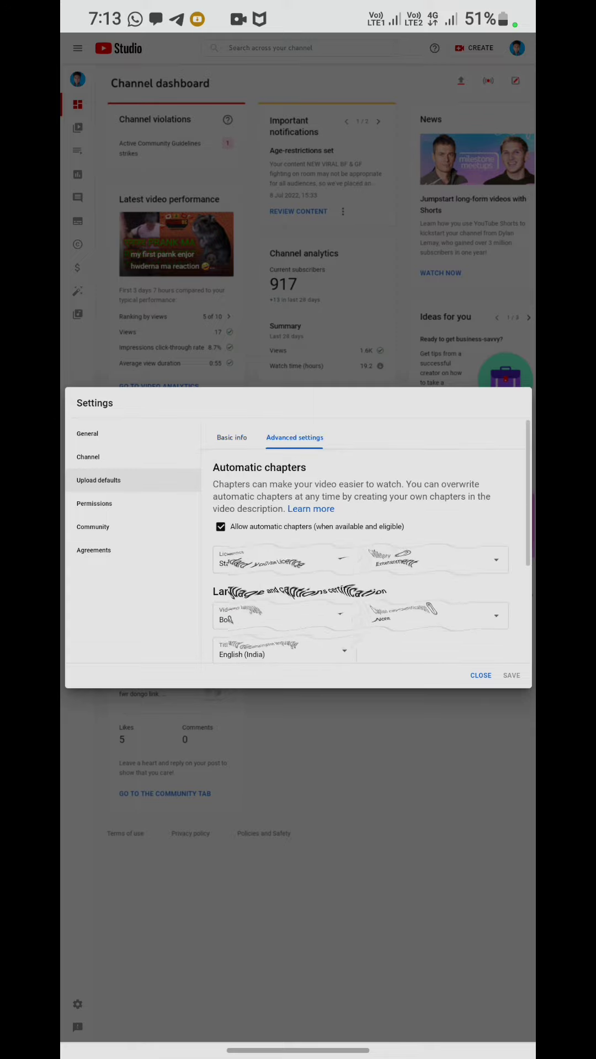
pyautogui.click(88, 457)
pyautogui.click(295, 437)
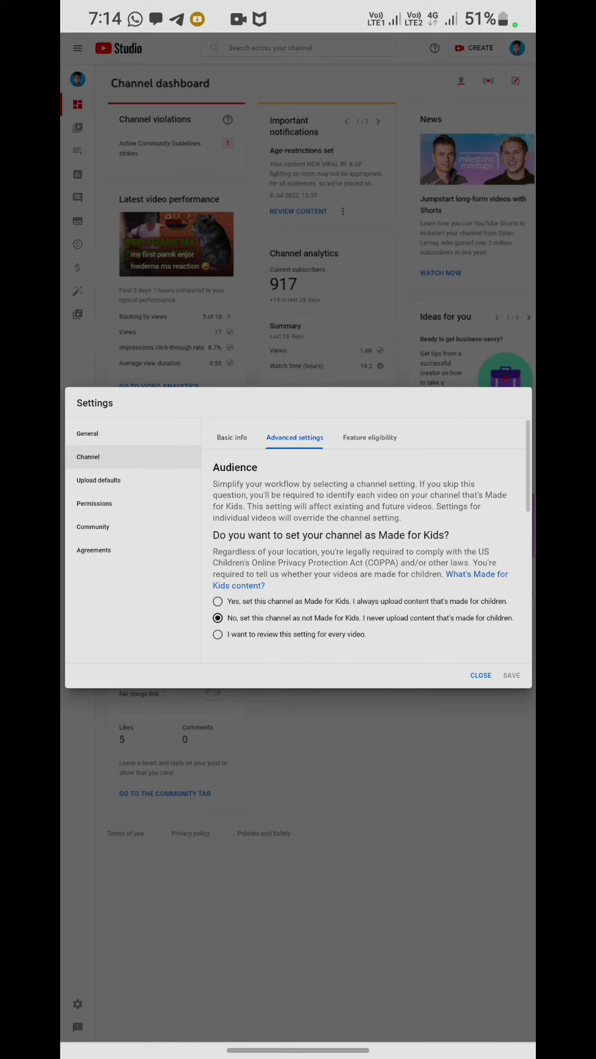